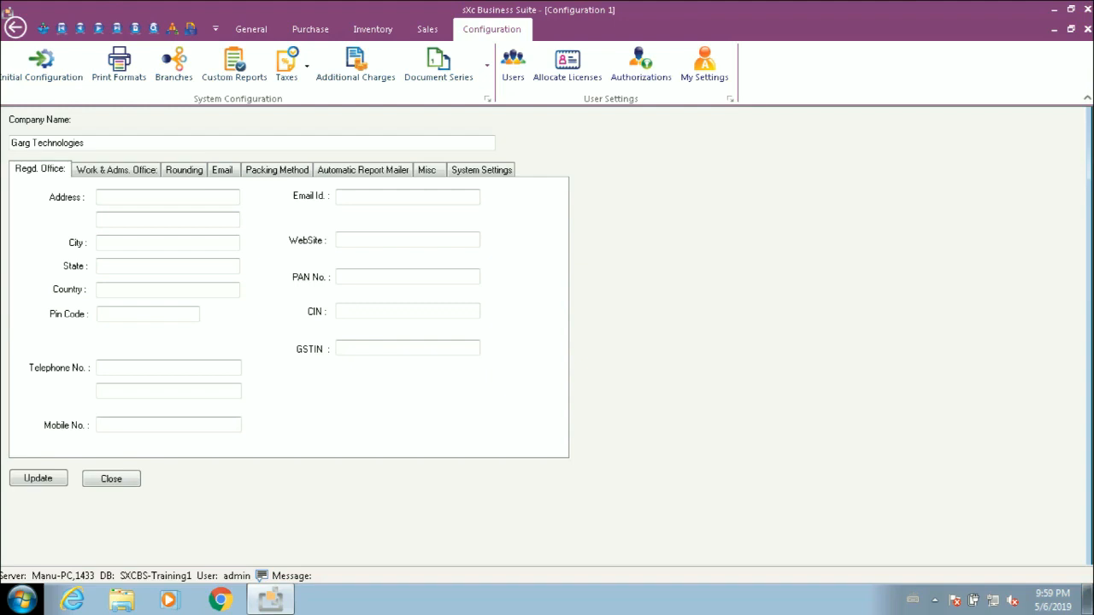
# Replace the company name 'Garg Technologies' with 'Nova Cycles & Automotives'
pyautogui.click(105, 143)
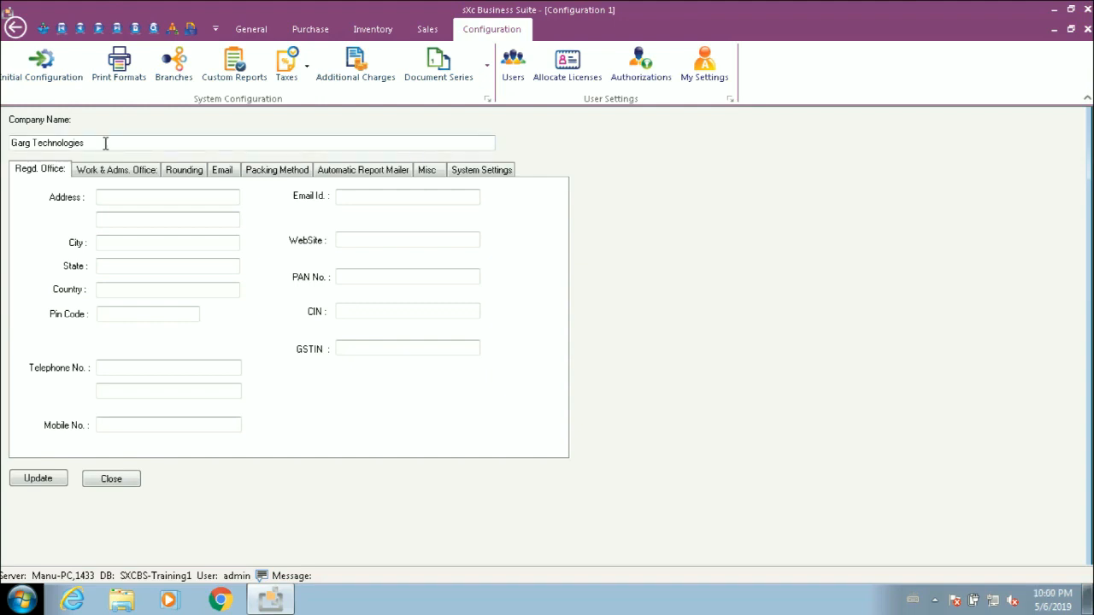
pyautogui.moveTo(92, 142); pyautogui.dragTo(9, 143)
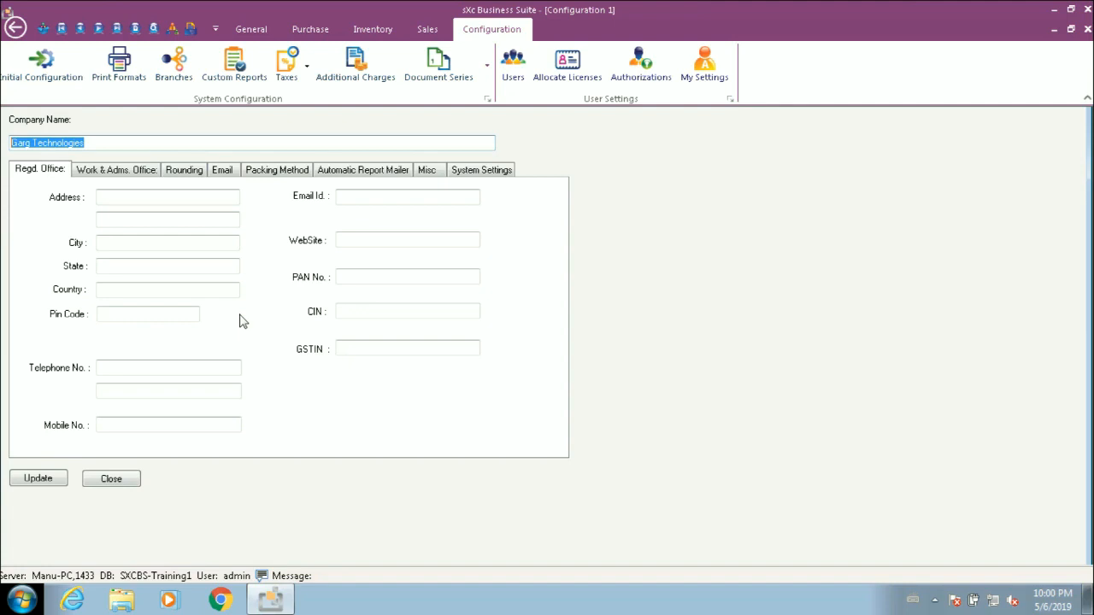
pyautogui.write('Nova ')
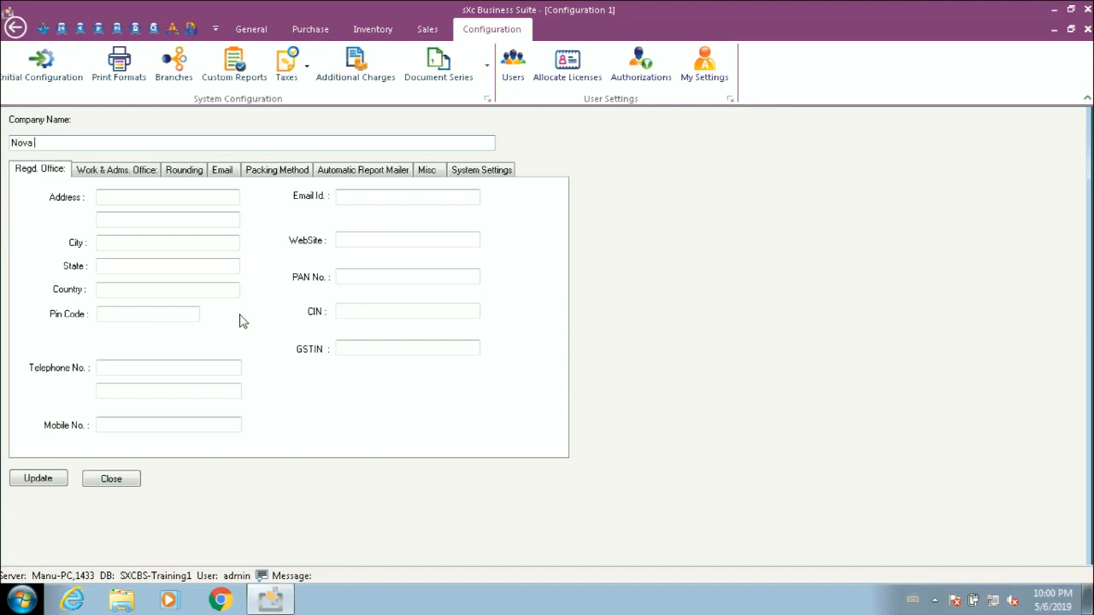
pyautogui.write('Cycles & Automotives')
pyautogui.press('Tab')
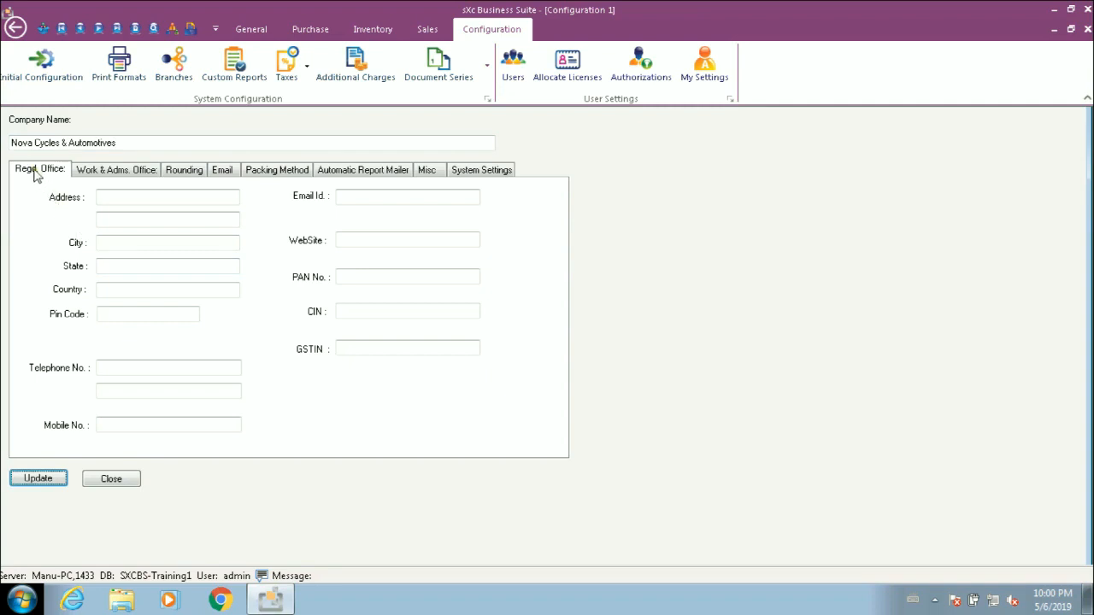
pyautogui.click(104, 195)
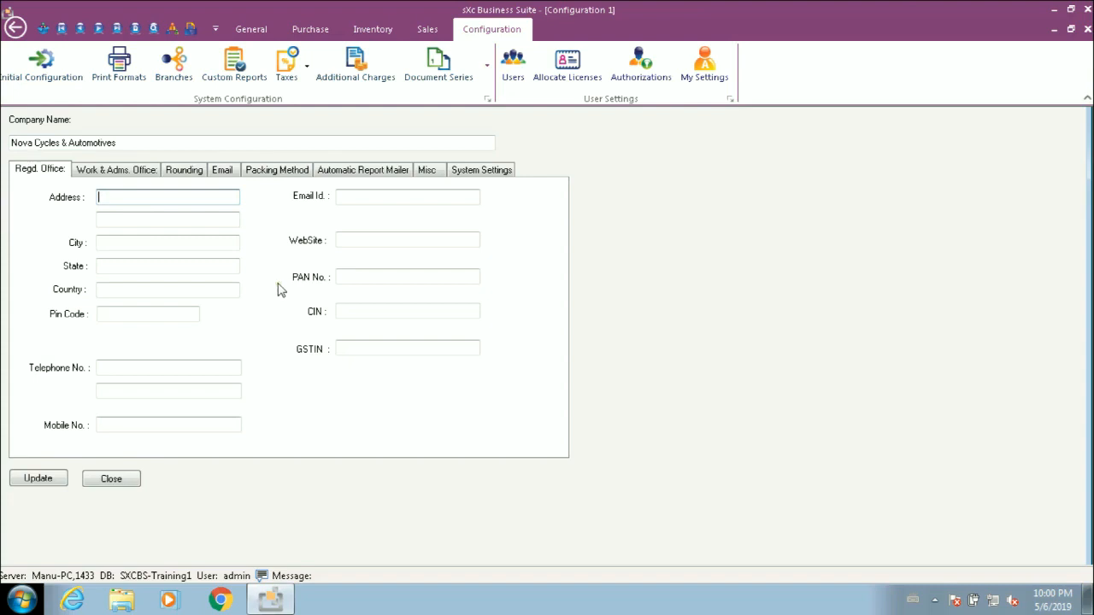
pyautogui.click(110, 172)
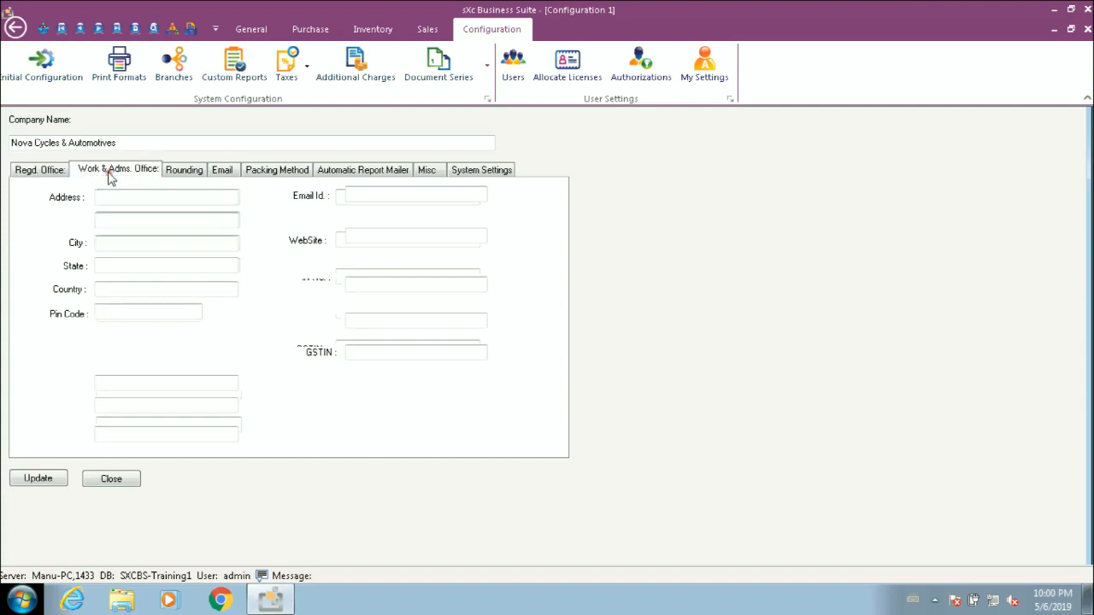
pyautogui.click(48, 171)
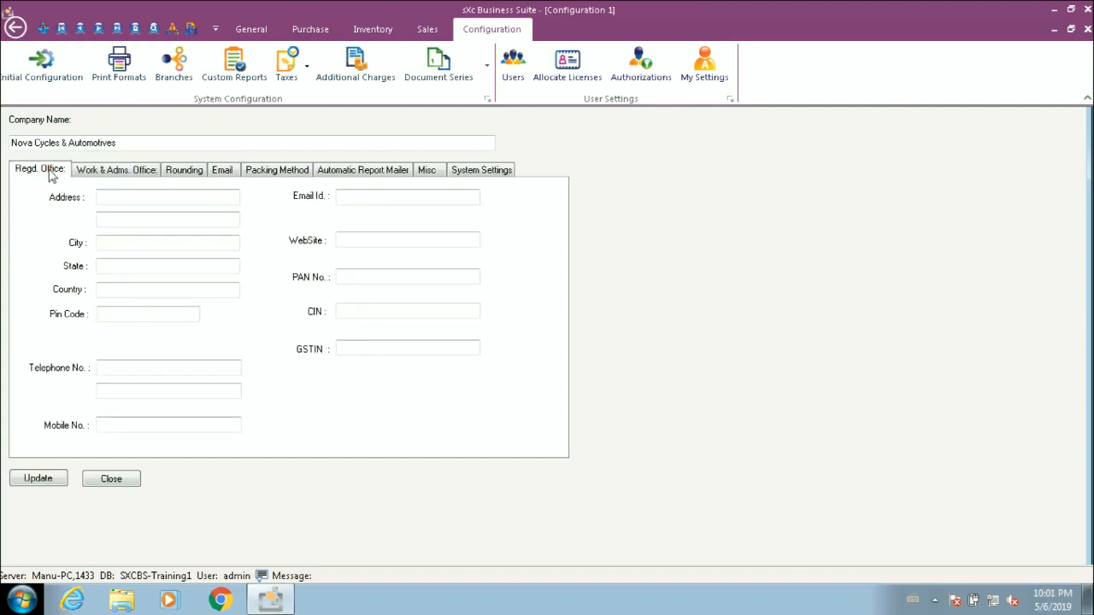
pyautogui.click(89, 171)
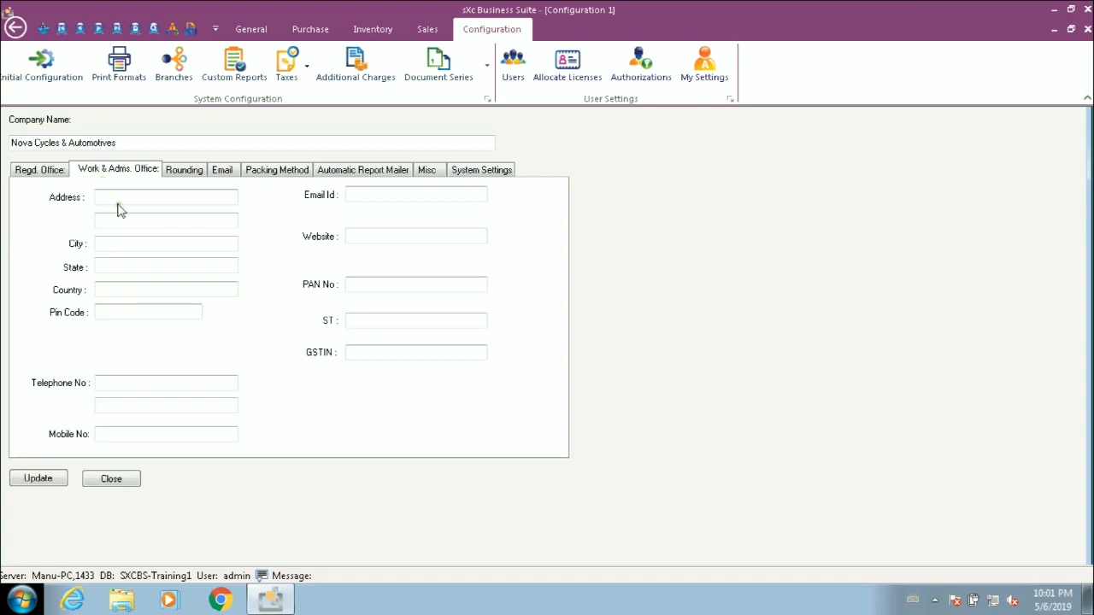
pyautogui.click(121, 199)
pyautogui.click(53, 173)
pyautogui.click(105, 195)
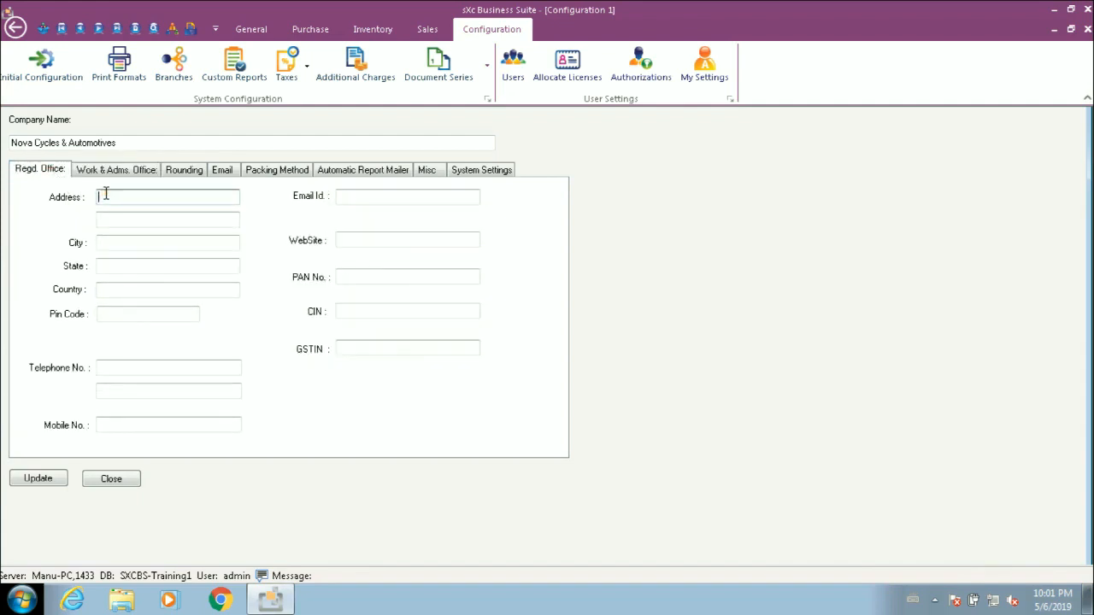
# Enter the office address 'Plot No. 123,' / 'Meerut Industrial Area' and city Meerut
pyautogui.write('Plot No. 123,')
pyautogui.press('Tab')
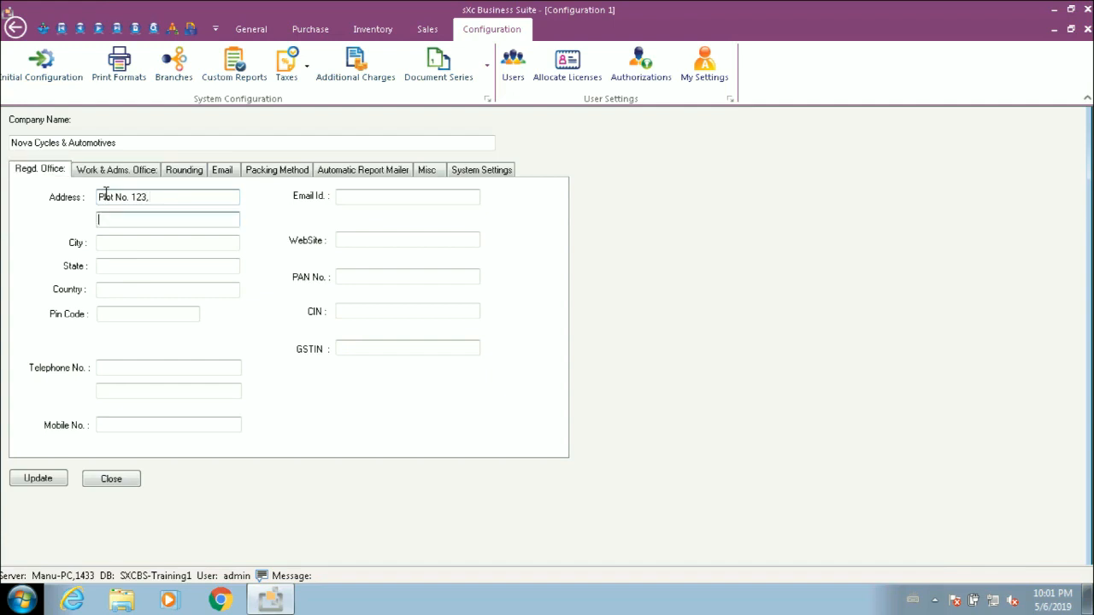
pyautogui.write('Meerut Industrial Ar')
pyautogui.press('BackSpace')
pyautogui.write('rea')
pyautogui.press('Tab')
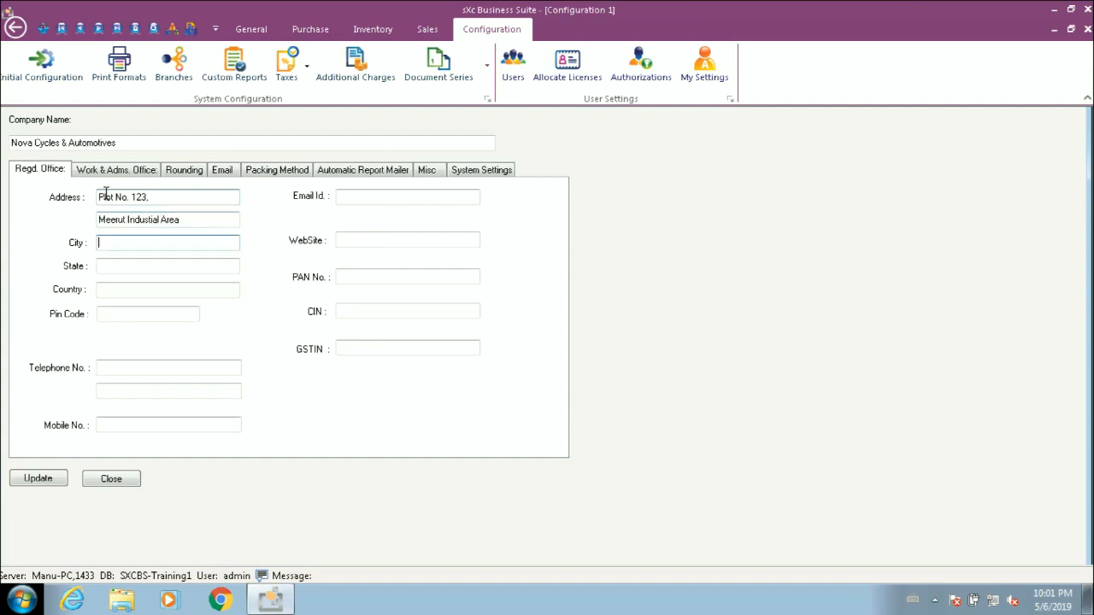
pyautogui.write('Meerut')
# Set state UP and country India, leave Pin Code blank, and enter the telephone and mobile numbers
pyautogui.press('Tab')
pyautogui.write('up')
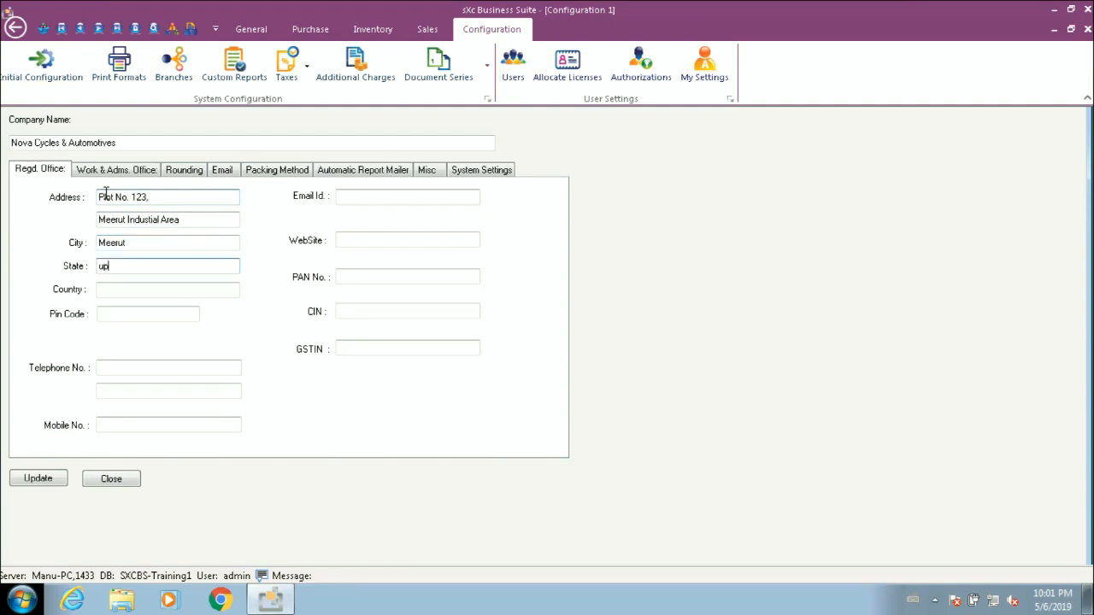
pyautogui.press('BackSpace')
pyautogui.press('BackSpace')
pyautogui.write('UP')
pyautogui.press('Tab')
pyautogui.write('India')
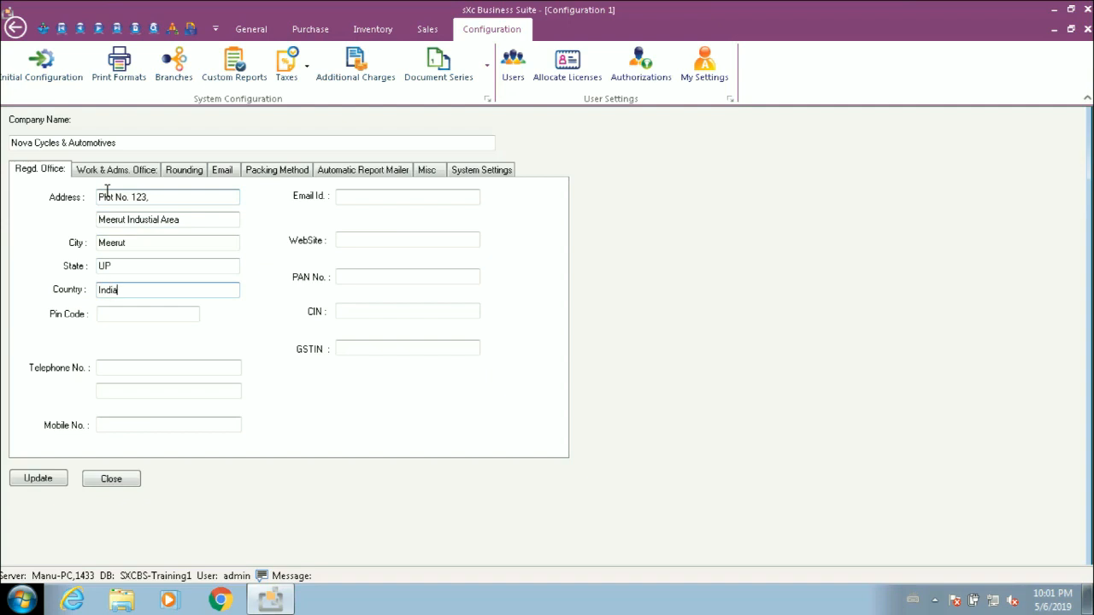
pyautogui.press('Tab')
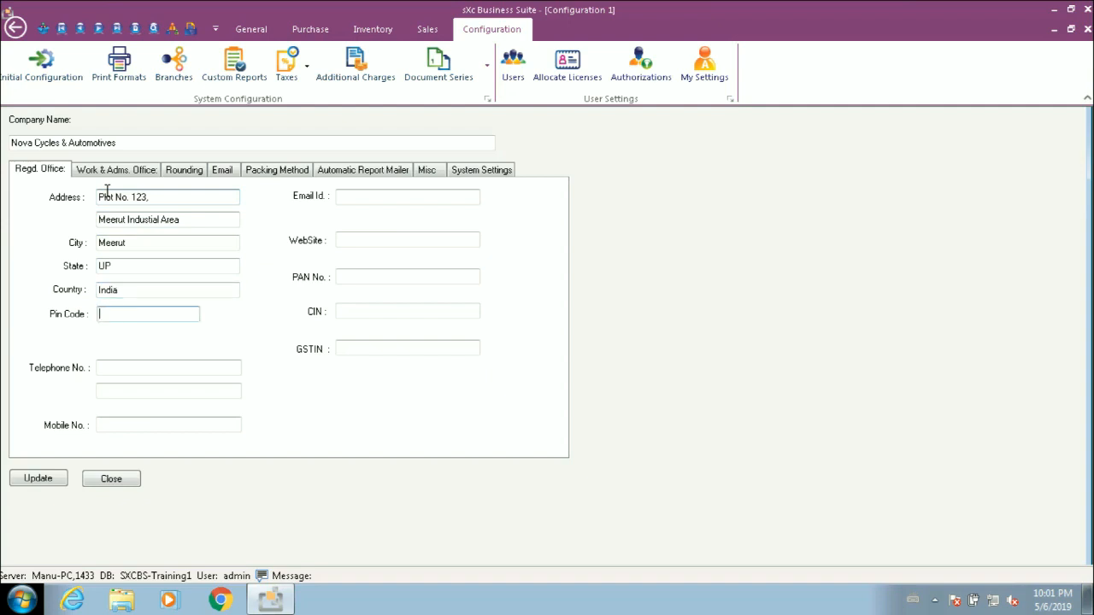
pyautogui.press('Tab')
pyautogui.write('0')
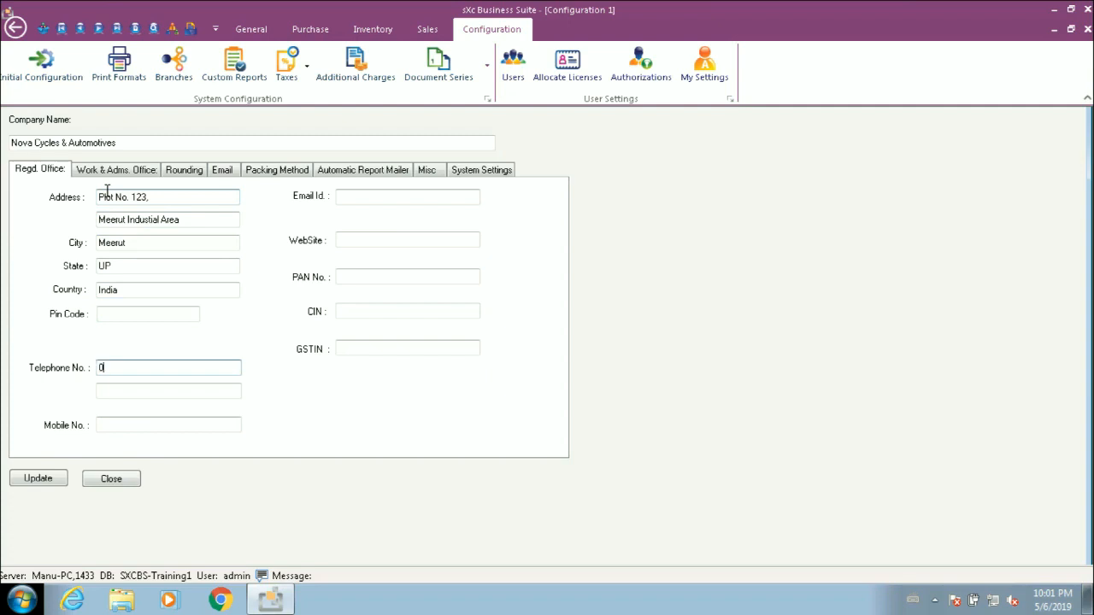
pyautogui.write('121-123123')
pyautogui.press('Tab')
pyautogui.press('Tab')
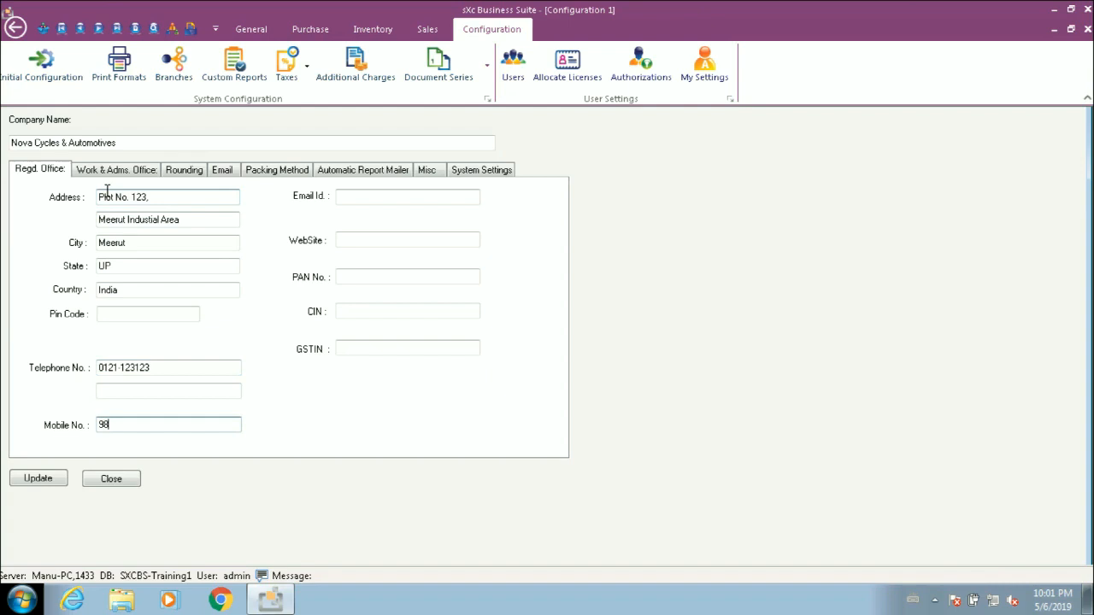
pyautogui.press('Tab')
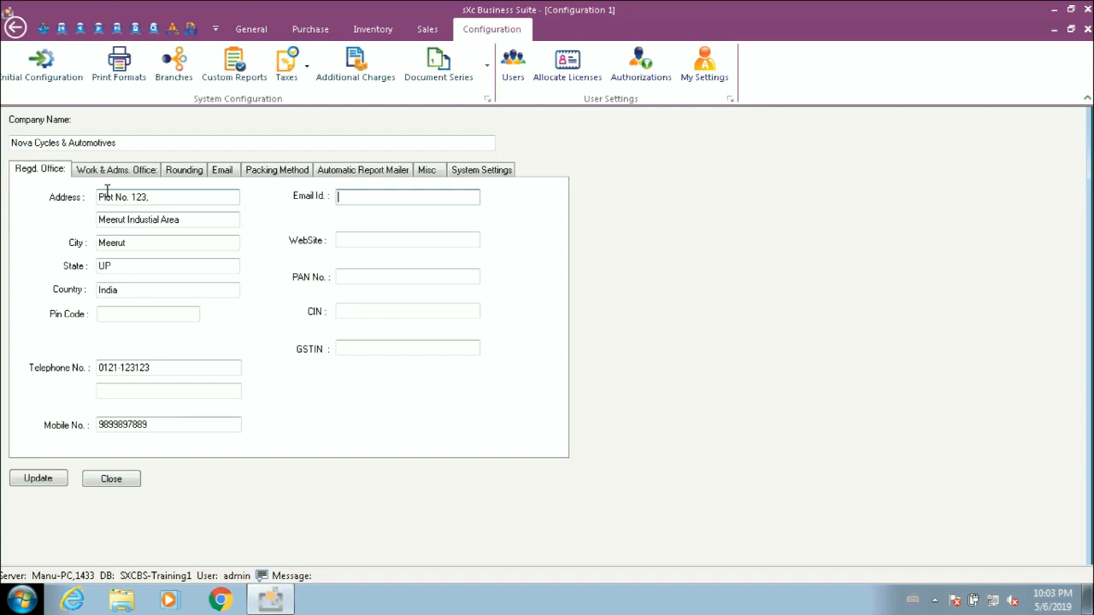
# In the Rounding settings, make tax amounts use the Default Rounding Method
pyautogui.click(173, 172)
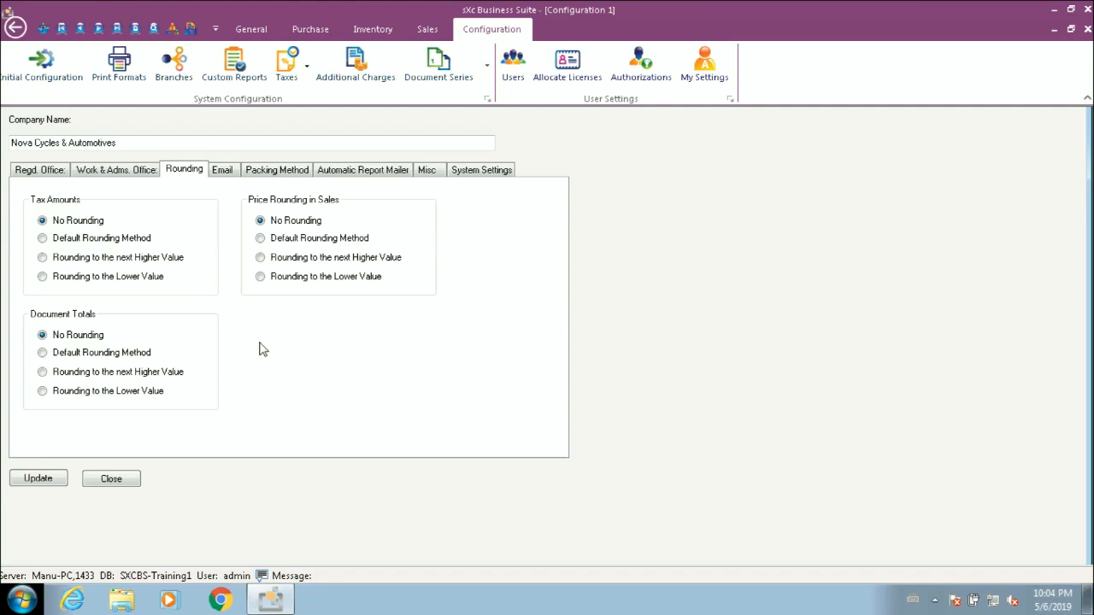
pyautogui.click(42, 238)
# Set document totals to the Default Rounding Method and bring up the Email settings
pyautogui.click(80, 355)
pyautogui.click(231, 173)
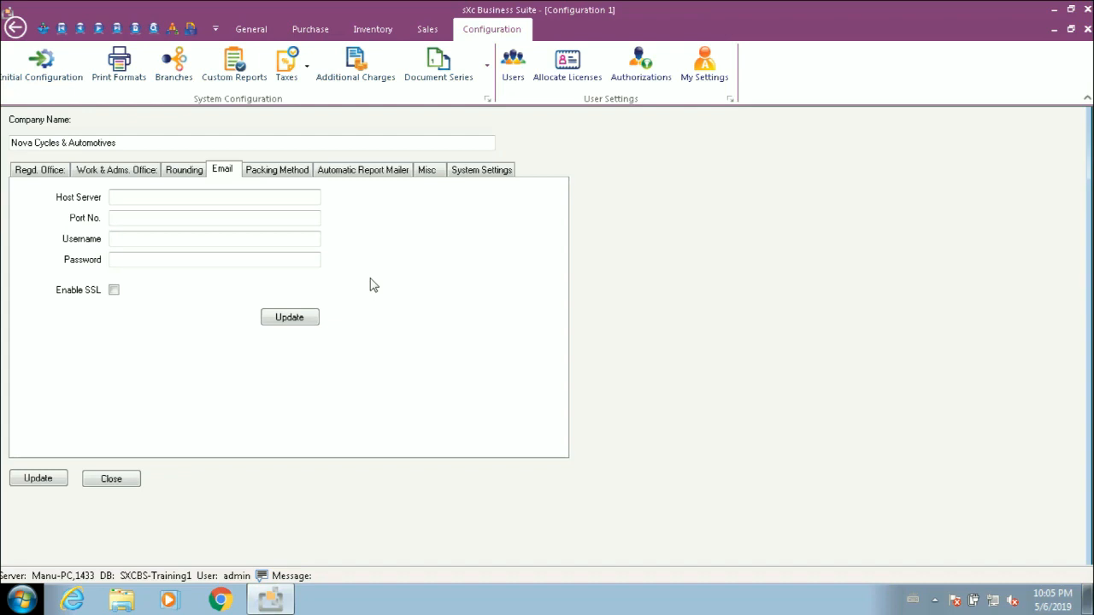
# Switch to the Packing Method settings, where no packing methods are defined
pyautogui.click(285, 175)
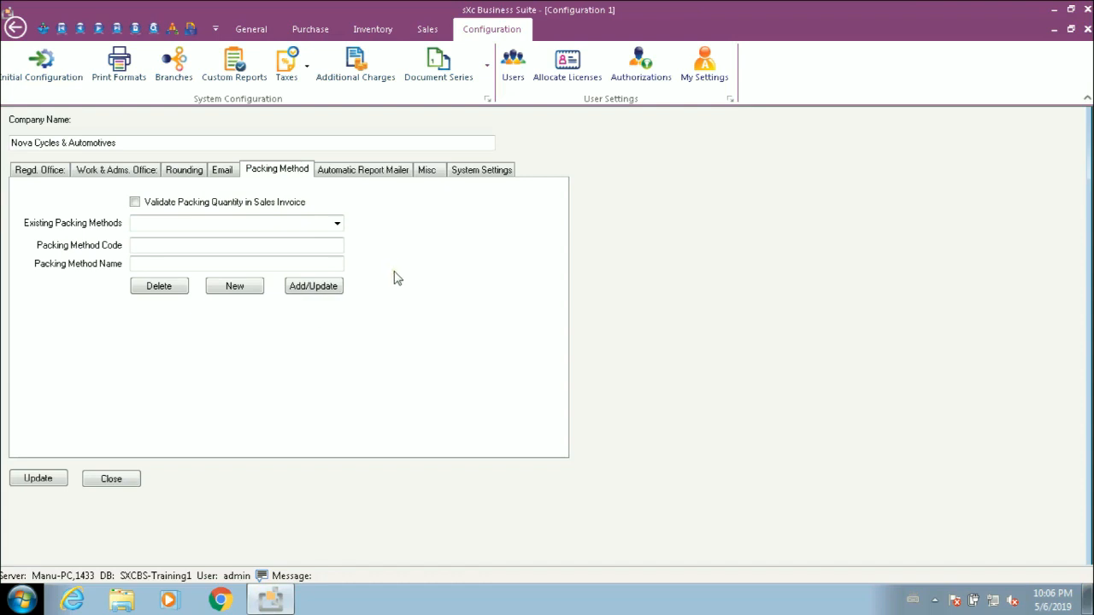
# Look over the Automatic Report Mailer settings, then move on to the Misc backup settings
pyautogui.click(369, 171)
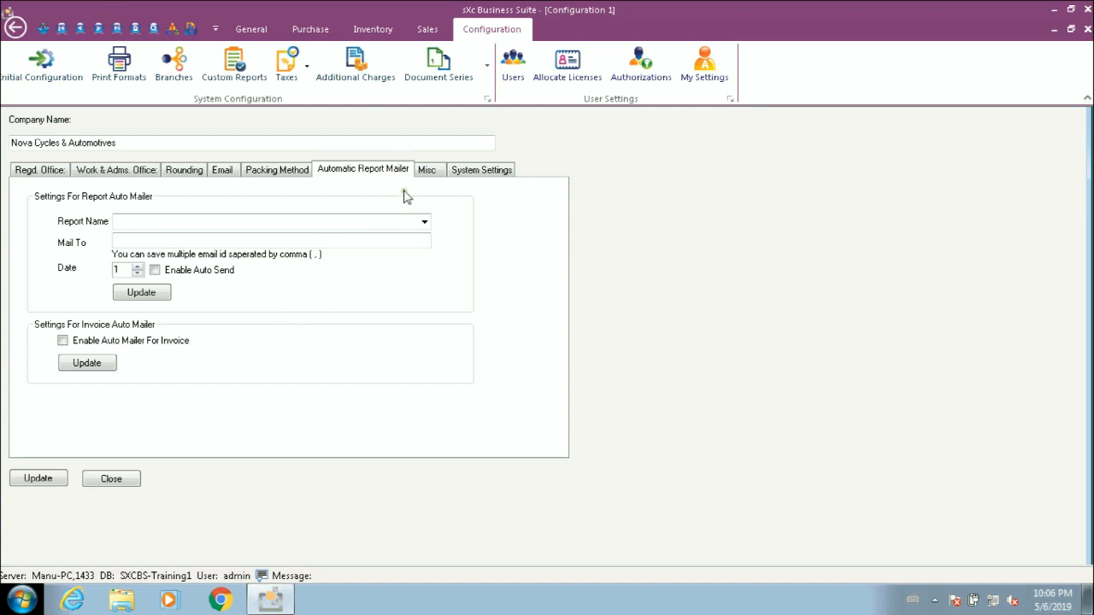
pyautogui.click(432, 170)
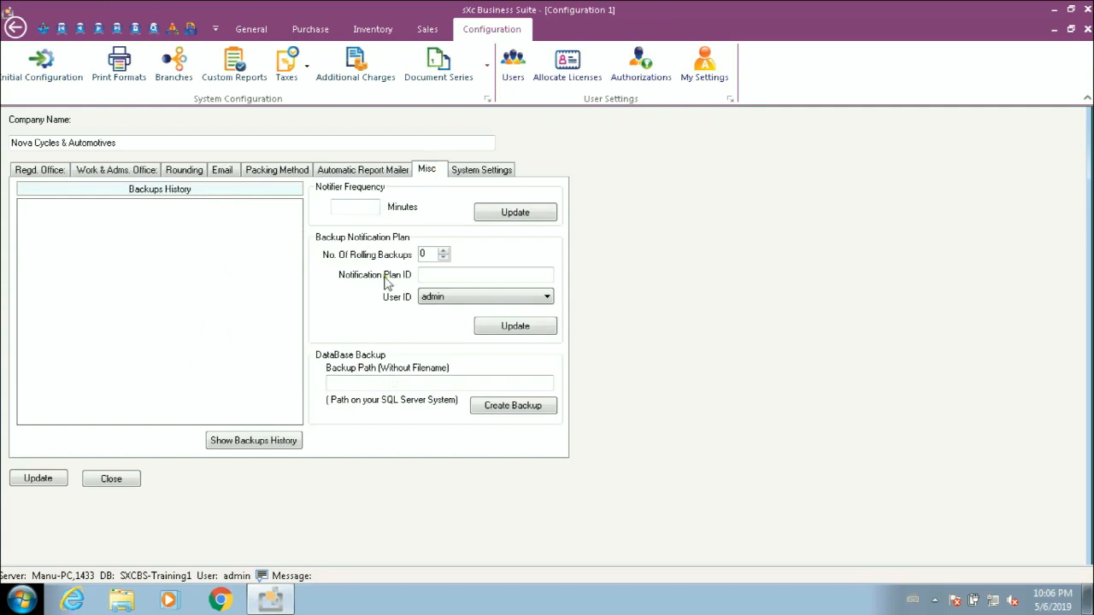
# Put the cursor in the Misc Backup Path box, then move on to System Settings
pyautogui.click(332, 381)
pyautogui.click(463, 174)
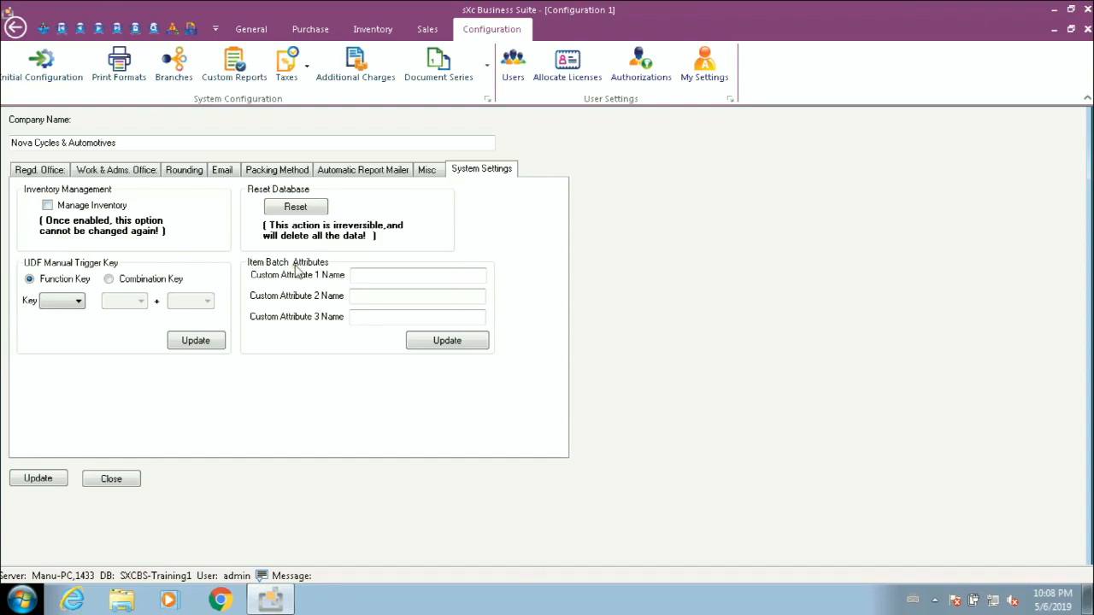
# Return to Regd. Office, save the configuration with Update, and close the form
pyautogui.click(39, 170)
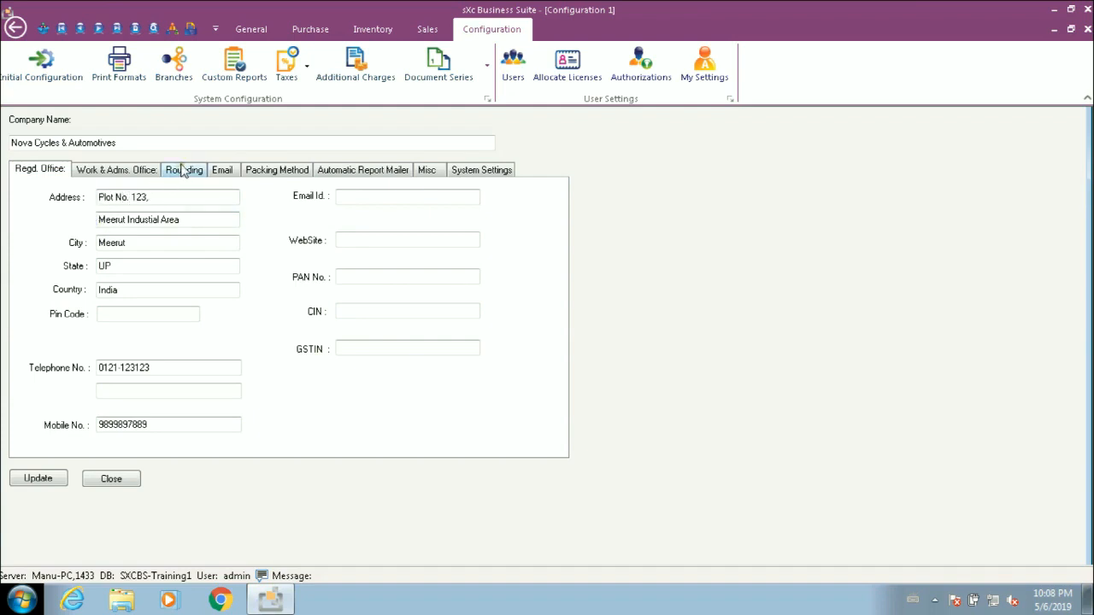
pyautogui.click(57, 480)
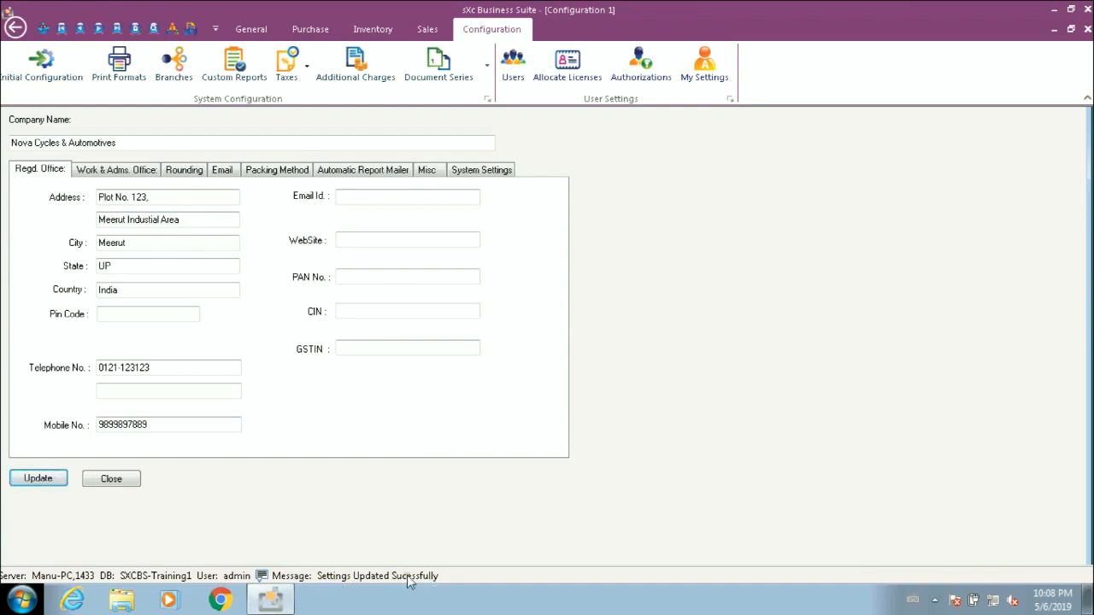
pyautogui.click(127, 482)
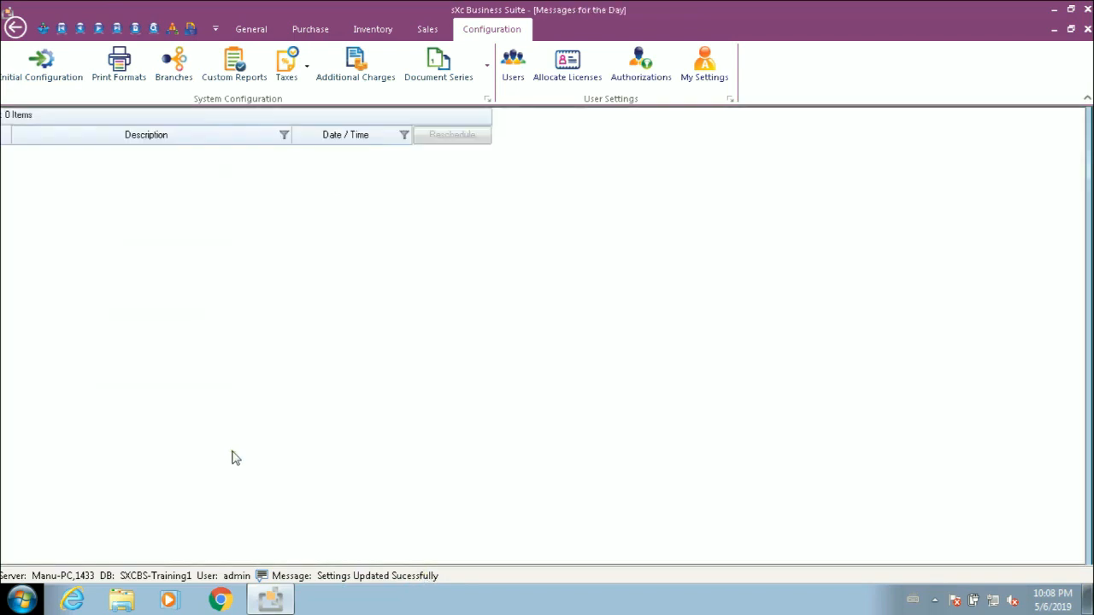